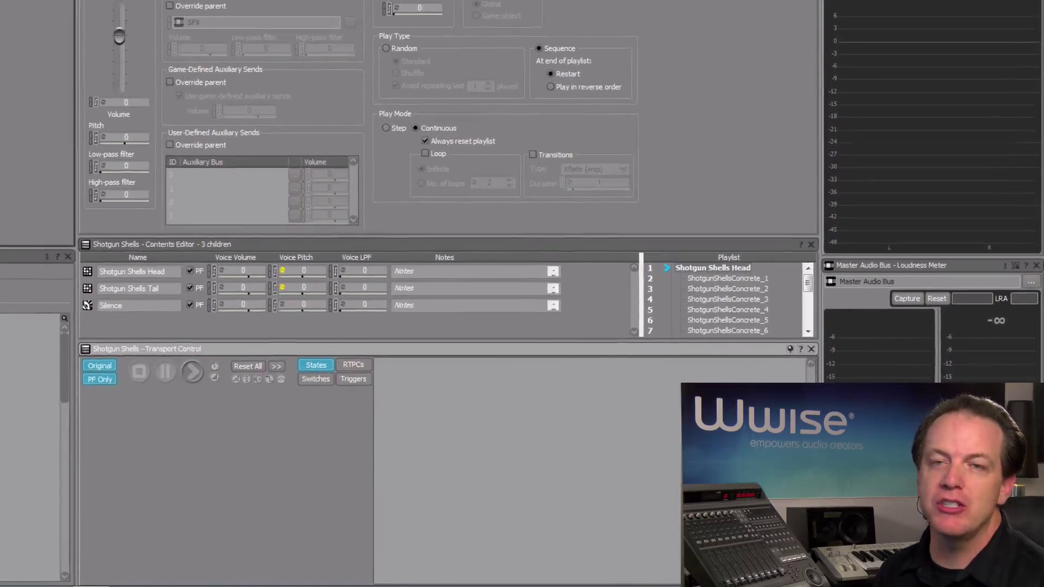
- Audition Shotgun Shells, then set its Positioning tab's Position Source to User-defined
key(space)
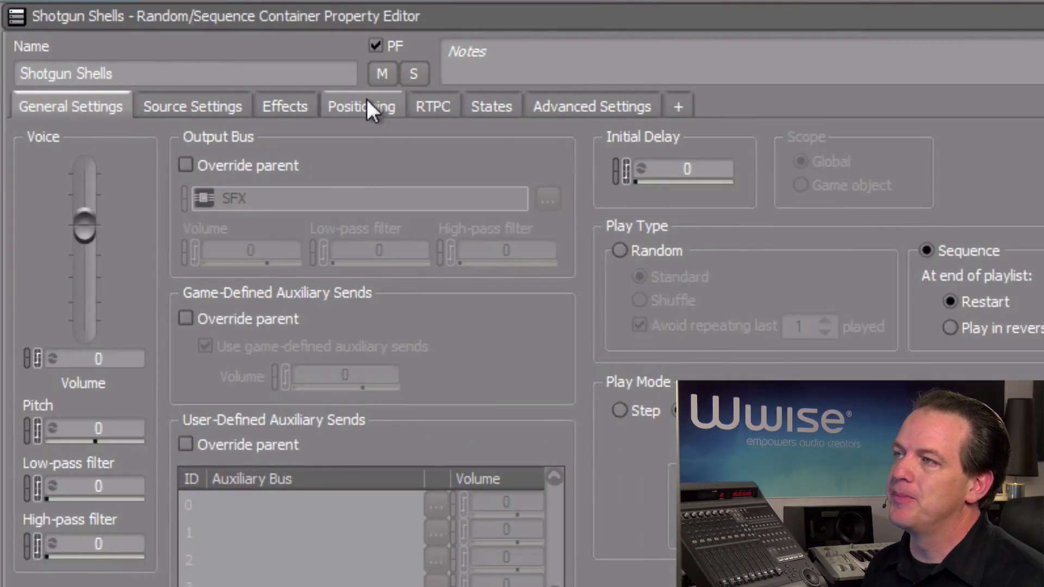
click(832, 115)
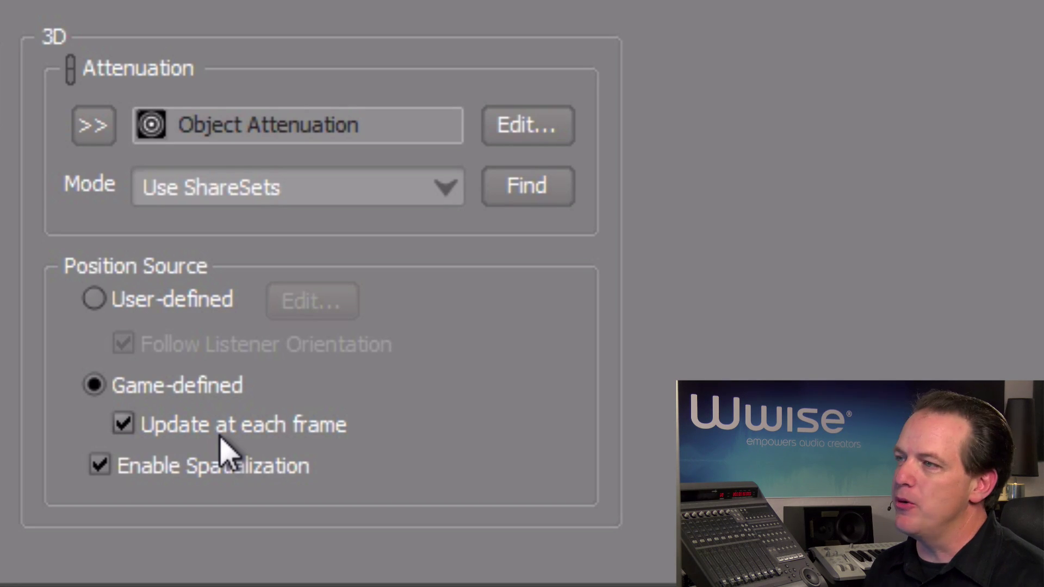
click(100, 306)
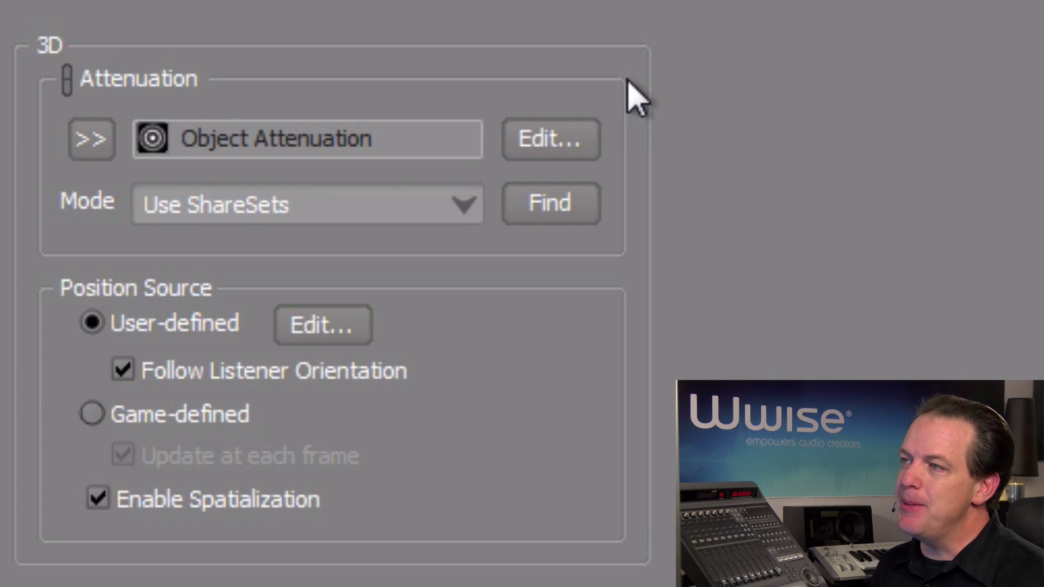
- Open the Position Editor and add a new path, Shotgun Shells_Path, lasting 5 seconds
click(348, 327)
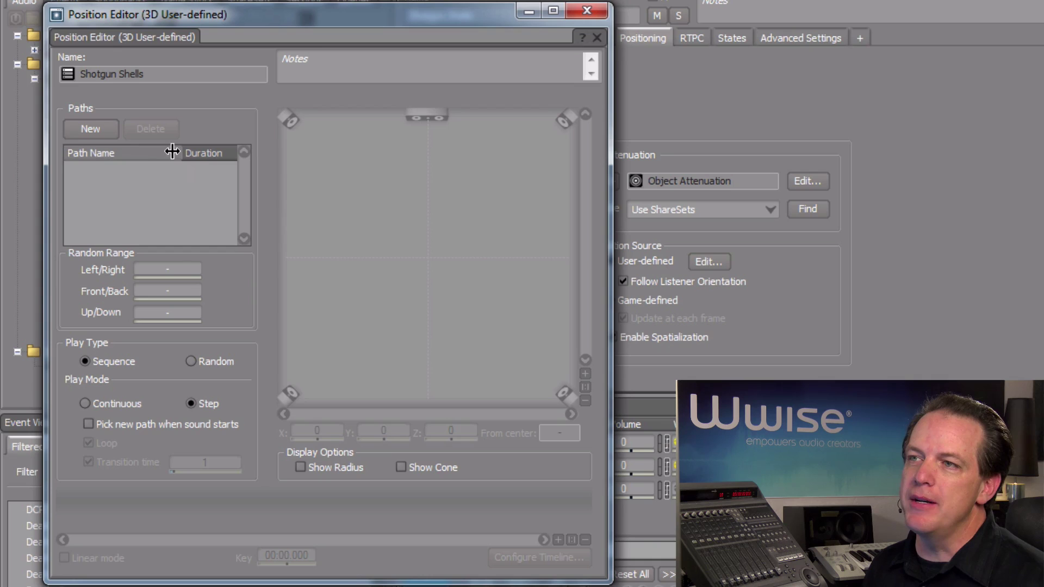
click(91, 130)
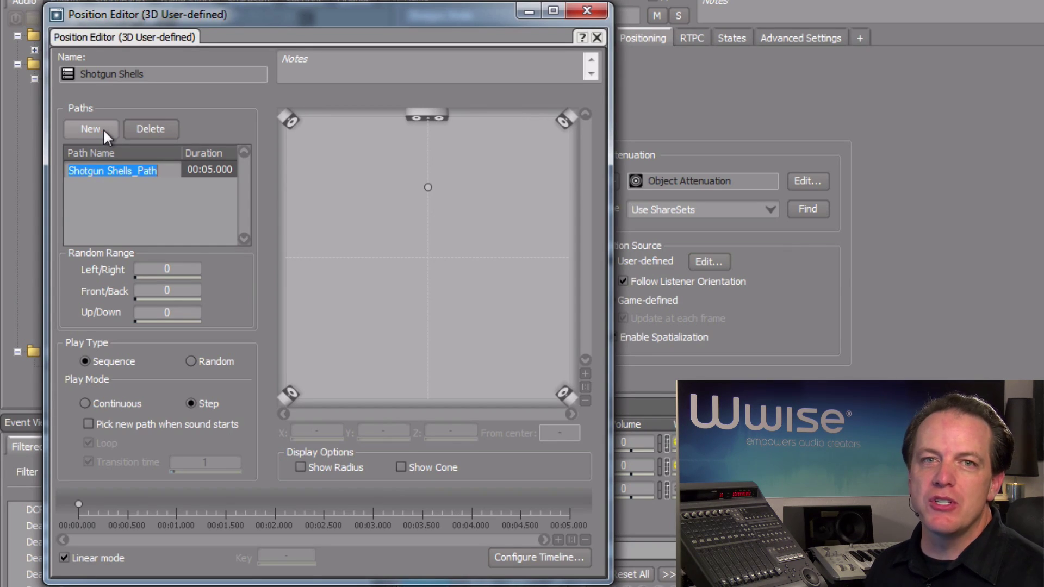
- Move the start point up-right and add three more points trailing toward the upper right
drag(428, 188, 454, 204)
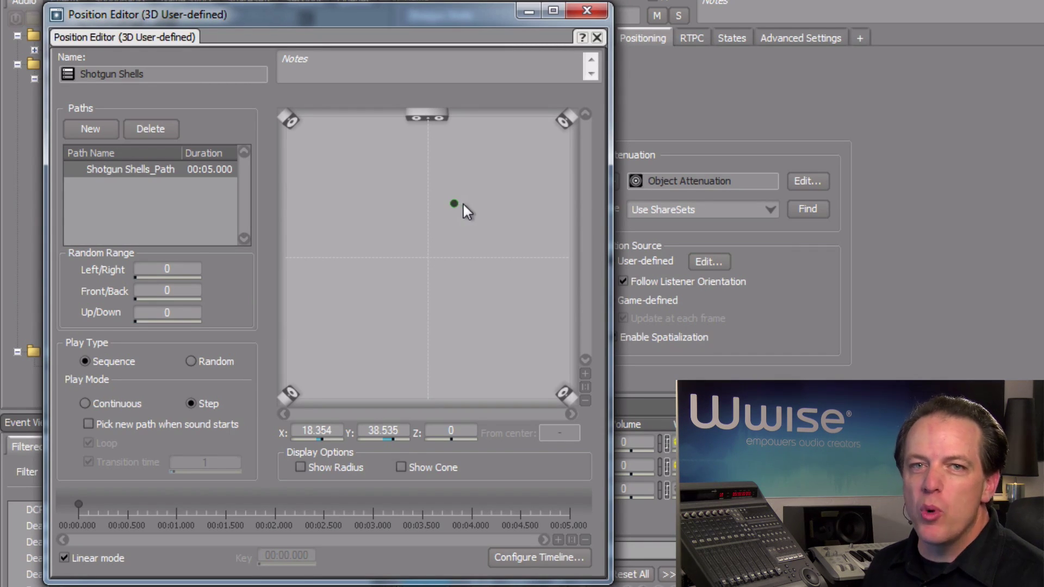
click(510, 174)
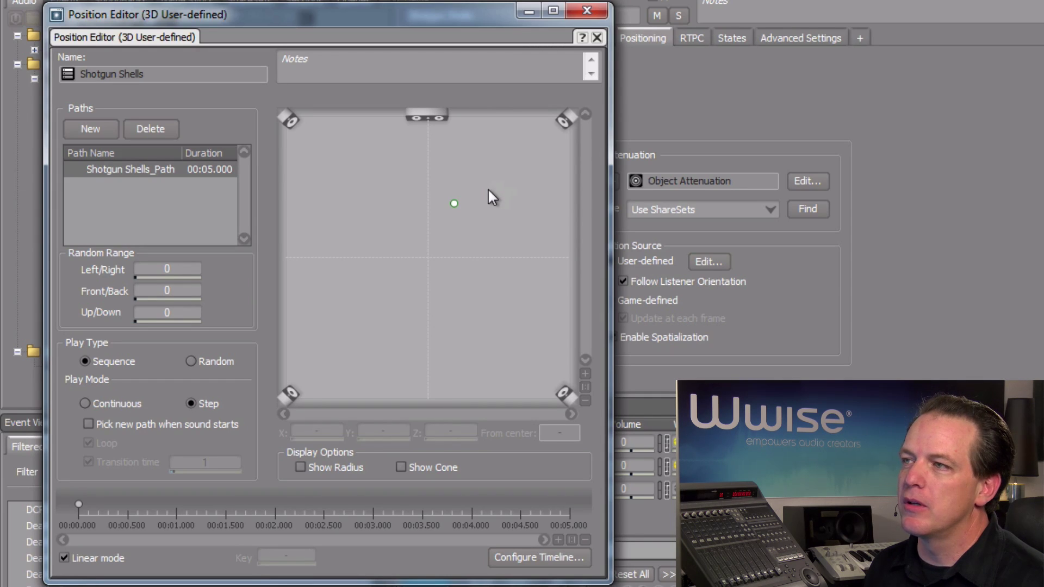
double_click(488, 189)
click(509, 195)
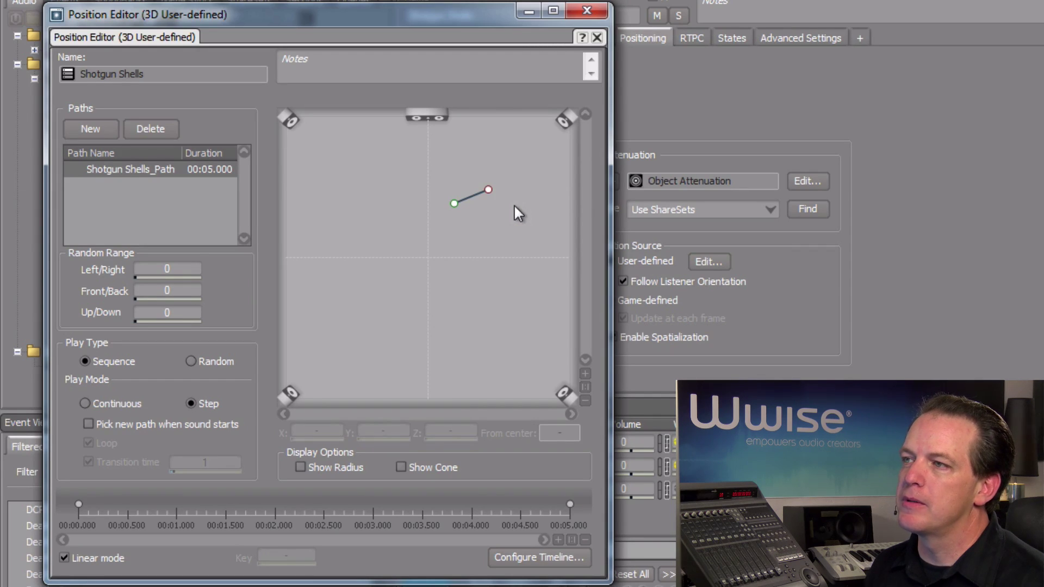
double_click(508, 197)
double_click(527, 231)
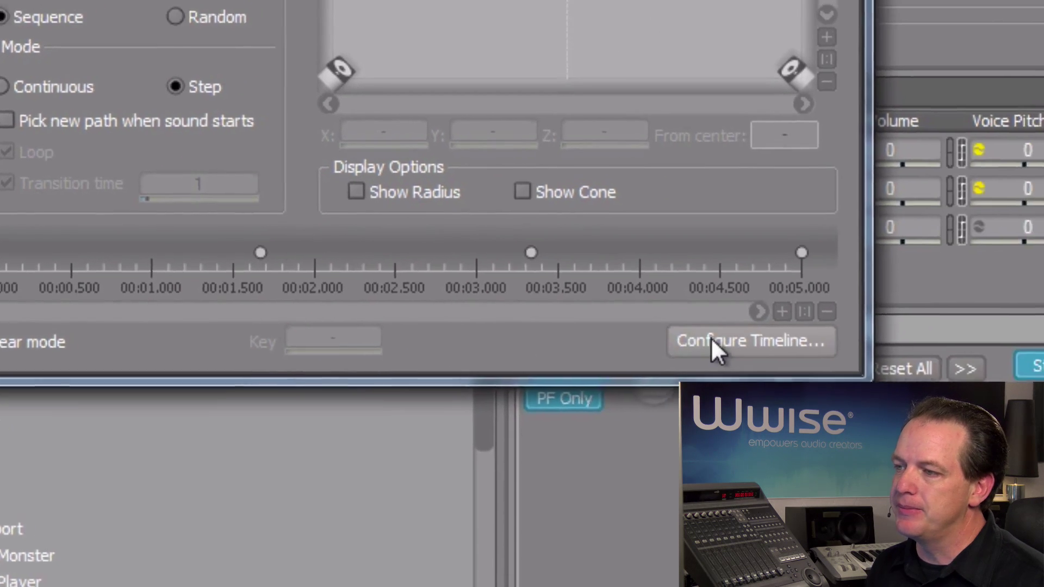
- Set the path's timeline Length to 3 seconds in Configure Timeline
click(857, 317)
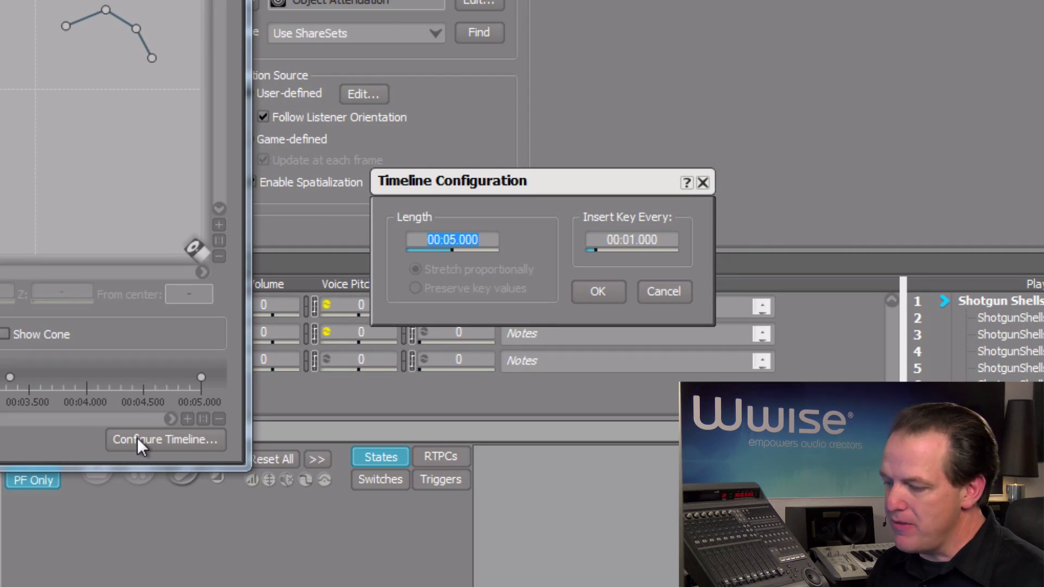
text(3)
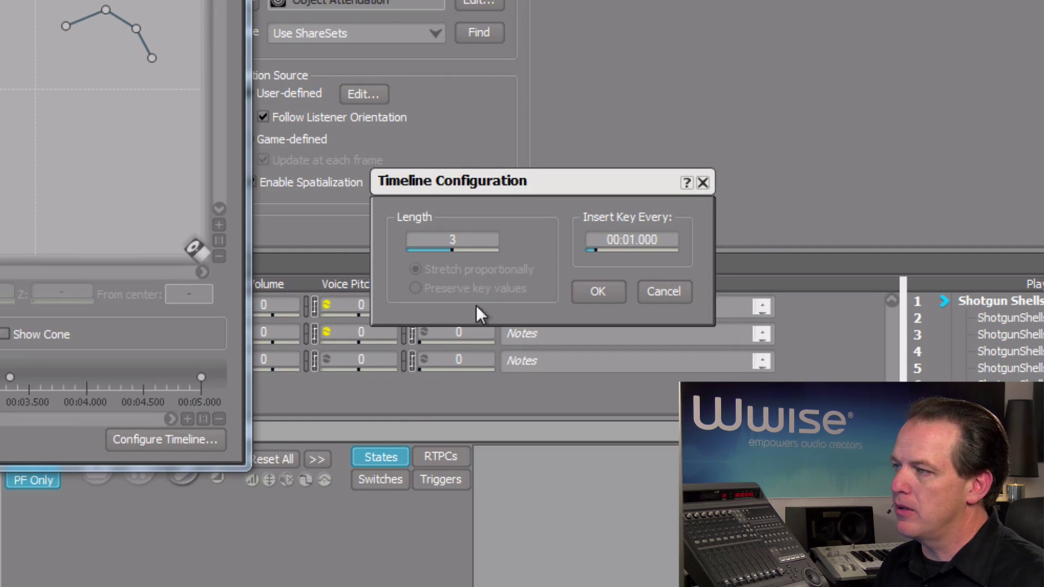
click(581, 290)
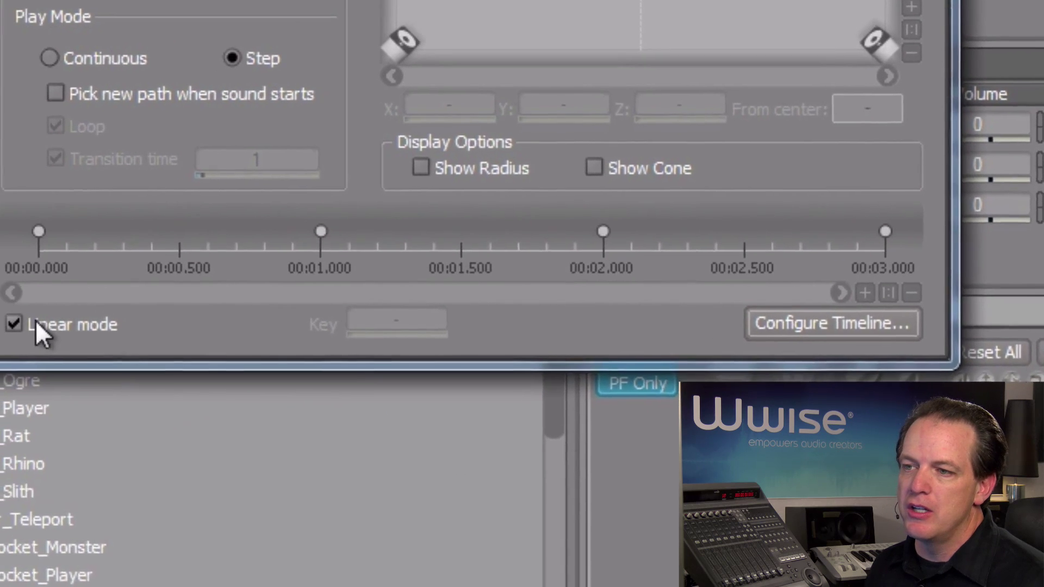
- Uncheck Linear and drag the middle keys to about 0.627 and 2.614 seconds
click(35, 316)
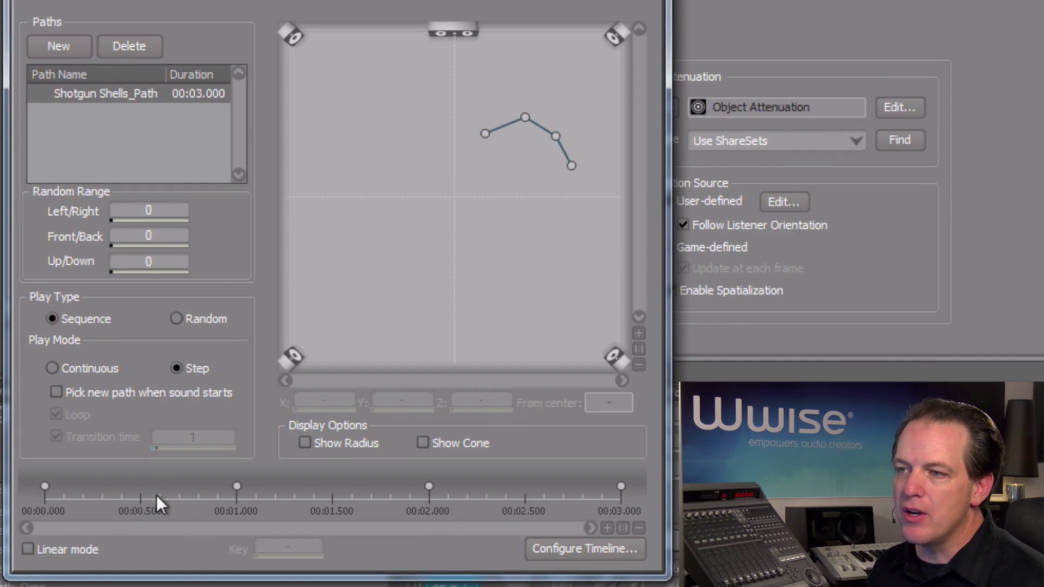
drag(233, 487, 165, 486)
drag(429, 486, 532, 488)
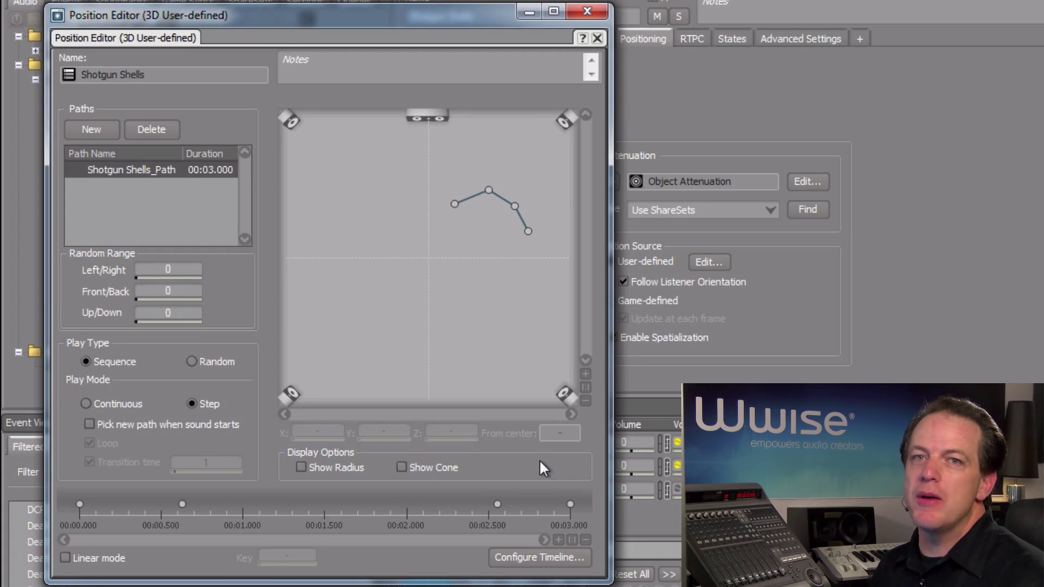
- Enter 10 in both the Left/Right and Front/Back Random Range fields
double_click(188, 267)
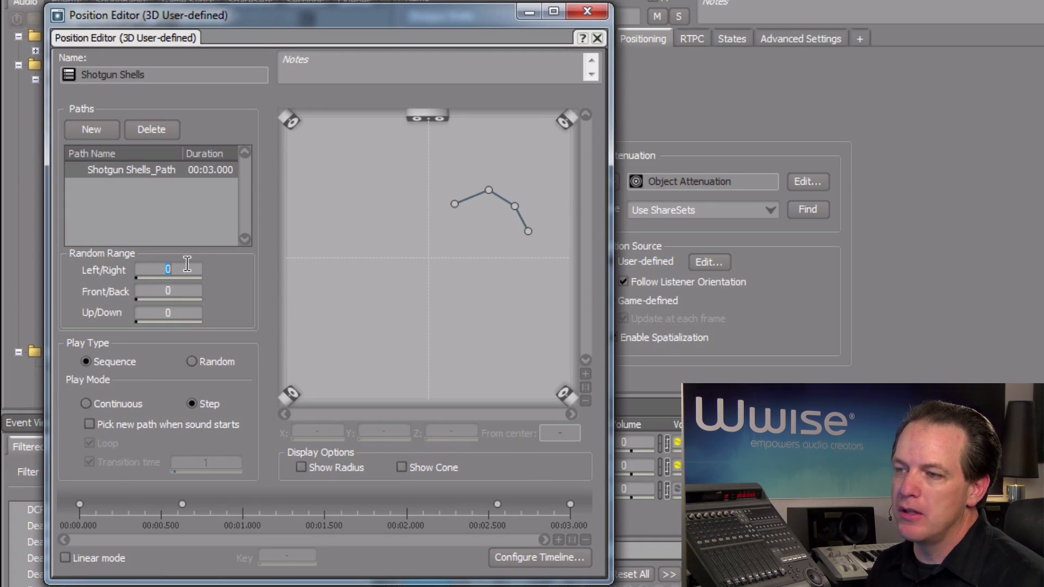
text(10)
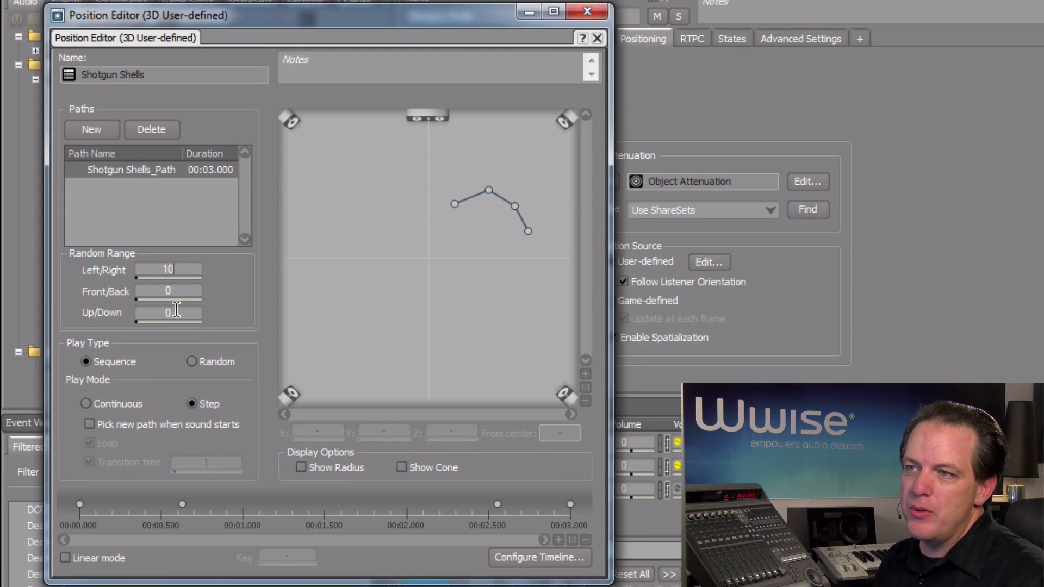
double_click(179, 291)
text(10)
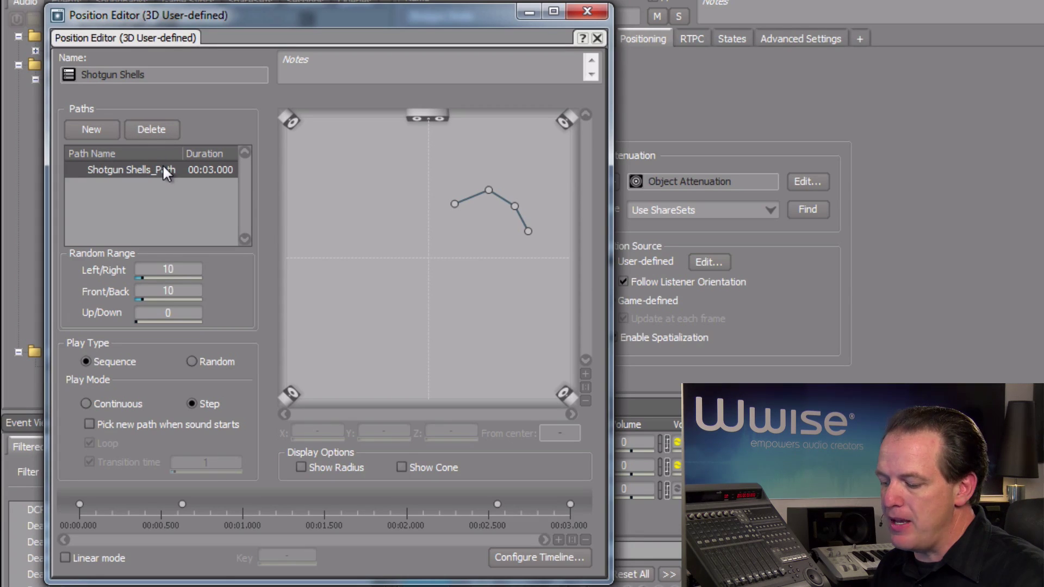
- Paste path copies, then lower points on the fourth, third and second paths so each differs
key(ctrl+v)
key(ctrl+v)
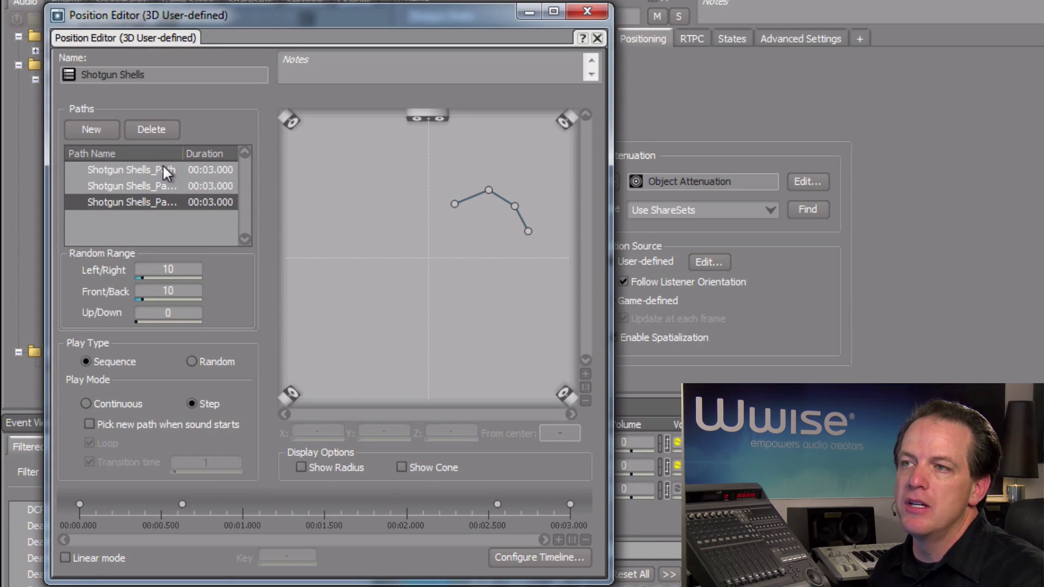
key(ctrl+v)
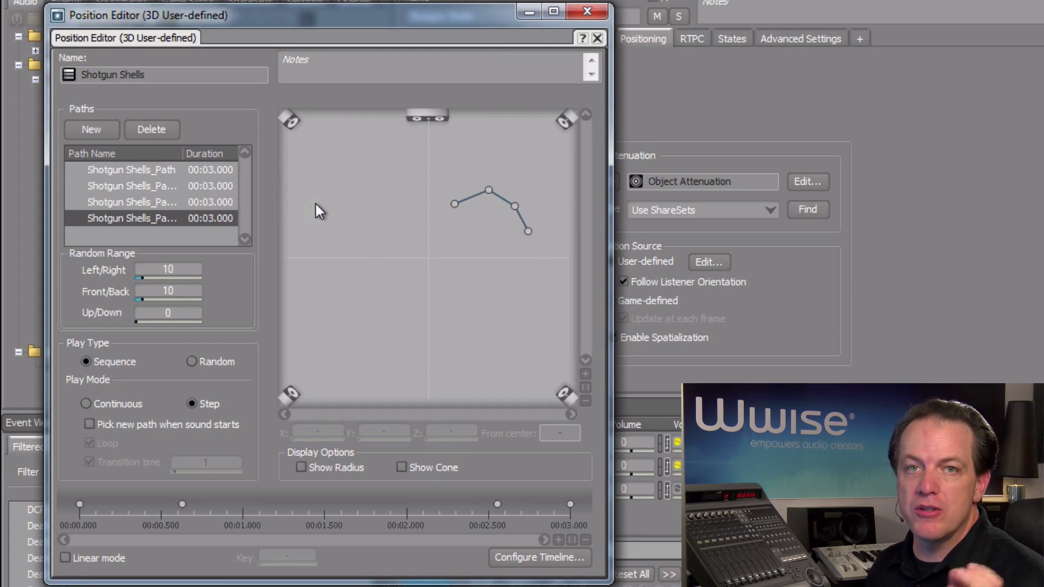
drag(487, 192, 534, 235)
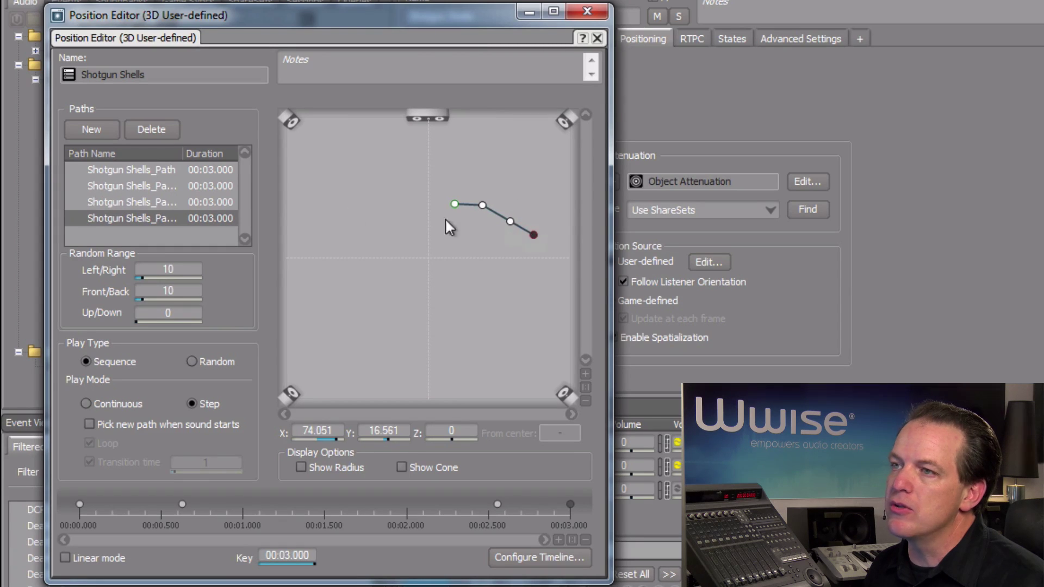
click(181, 202)
drag(489, 191, 482, 216)
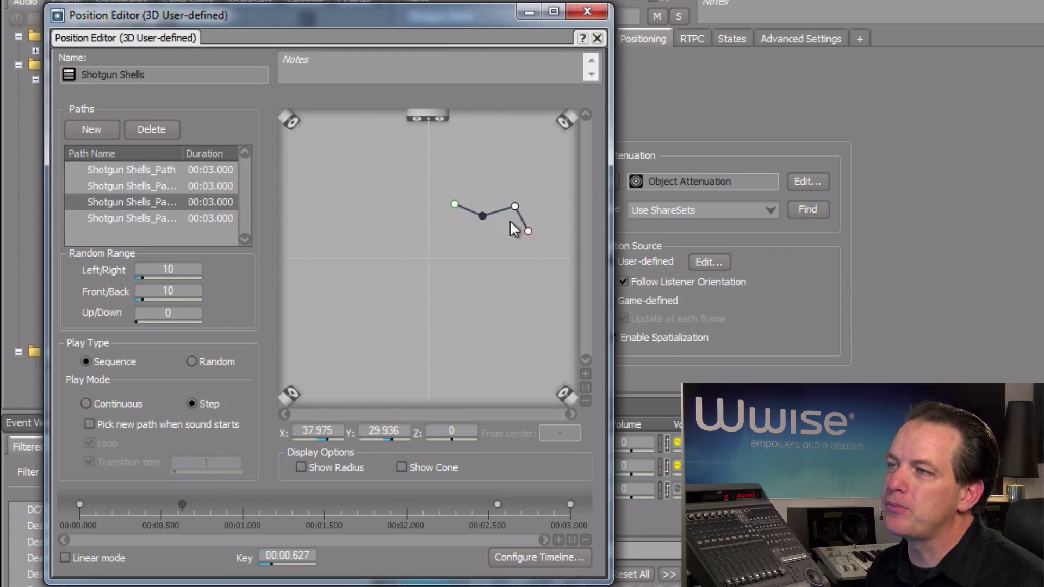
click(228, 187)
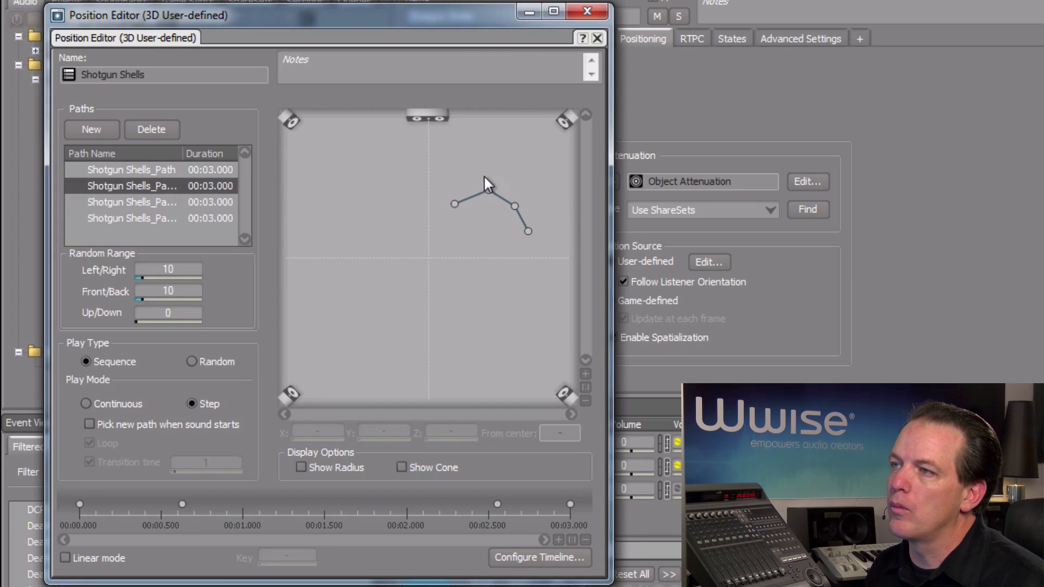
drag(484, 177, 503, 224)
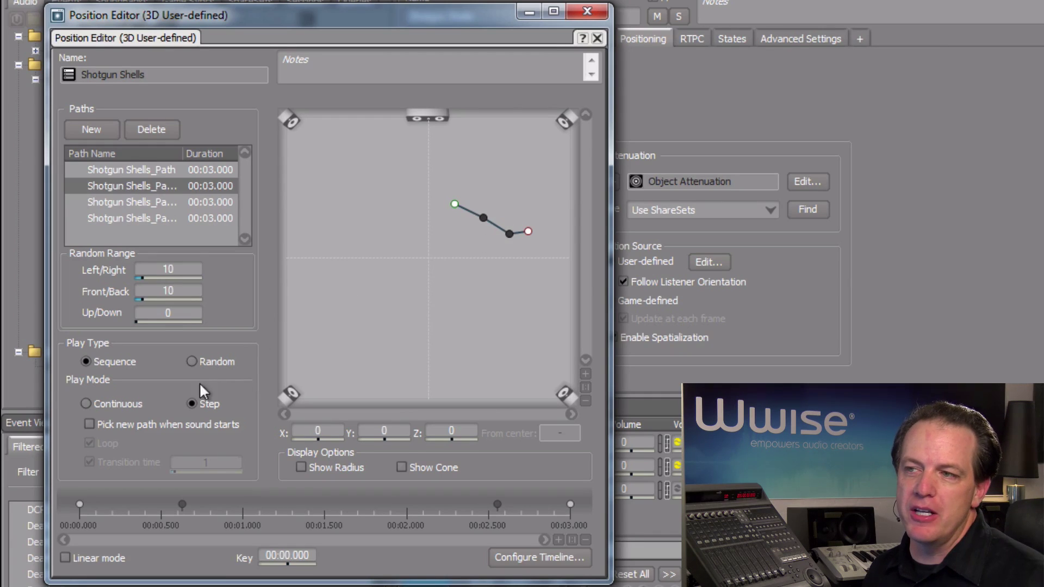
- Set Play Type to Random and Play Mode to Continuous
click(192, 361)
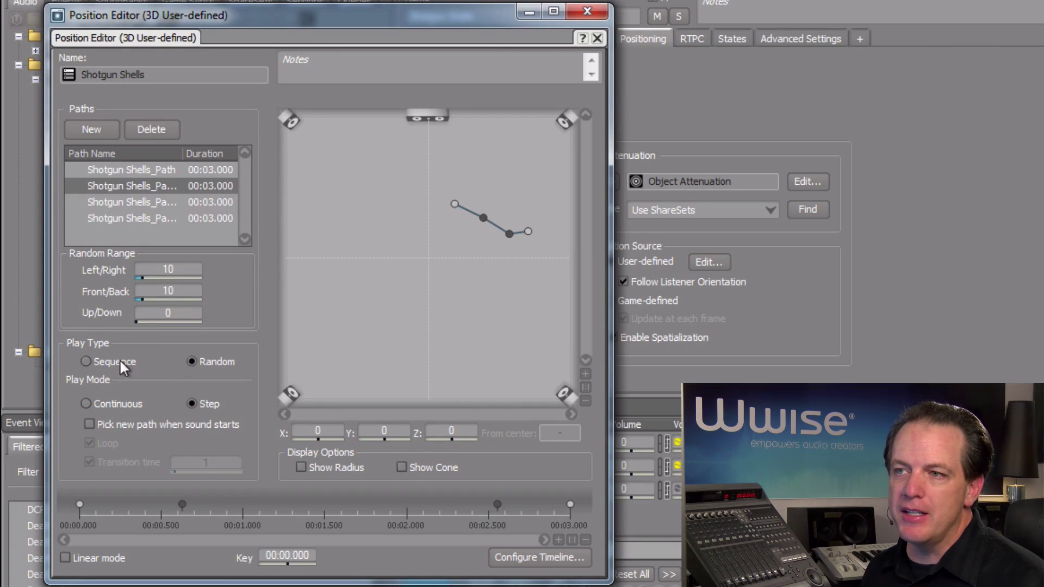
click(87, 403)
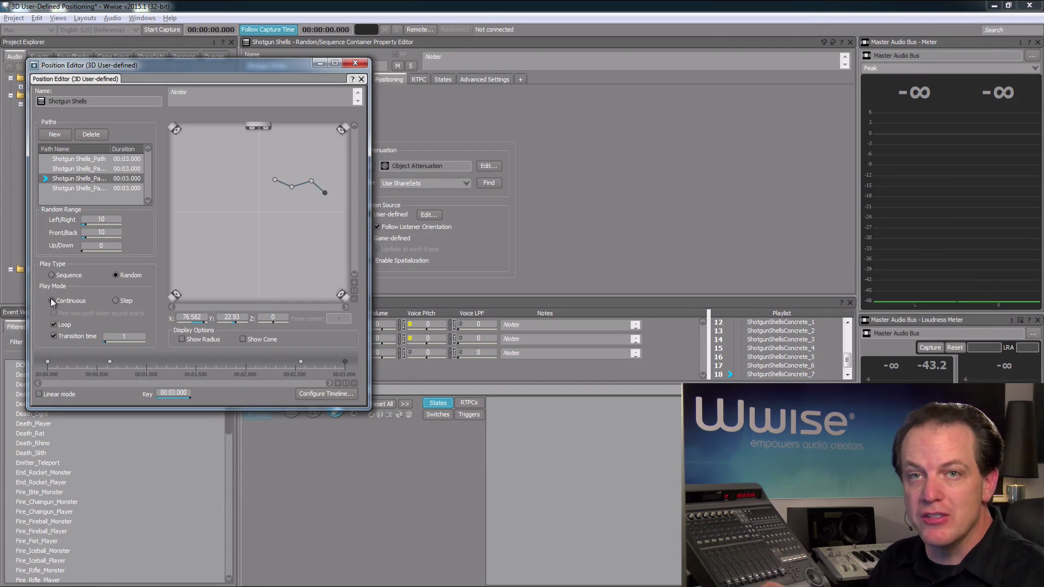
- Stop the Shotgun Shells audition with Space after hearing the randomized paths
key(space)
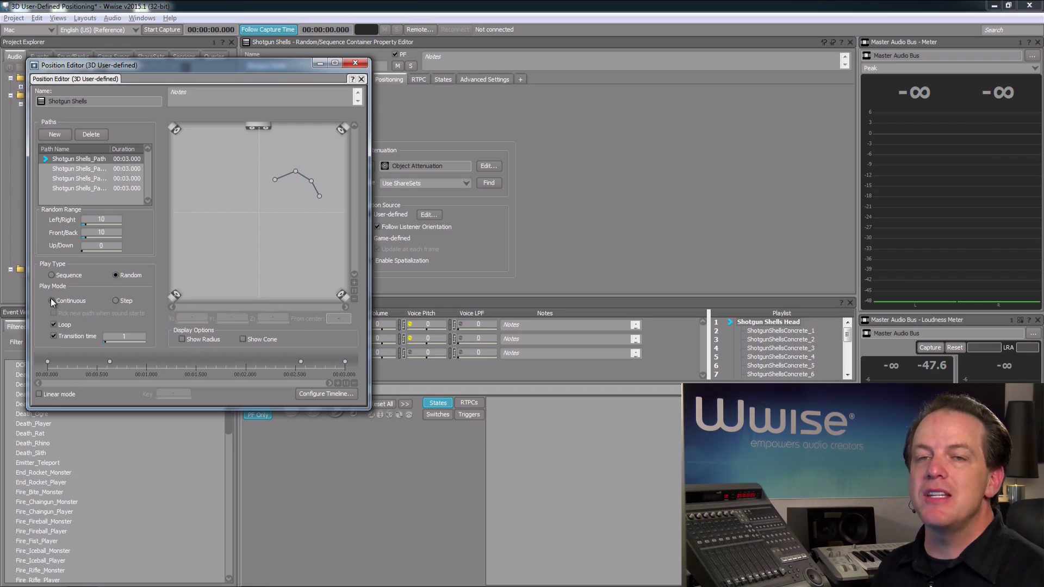